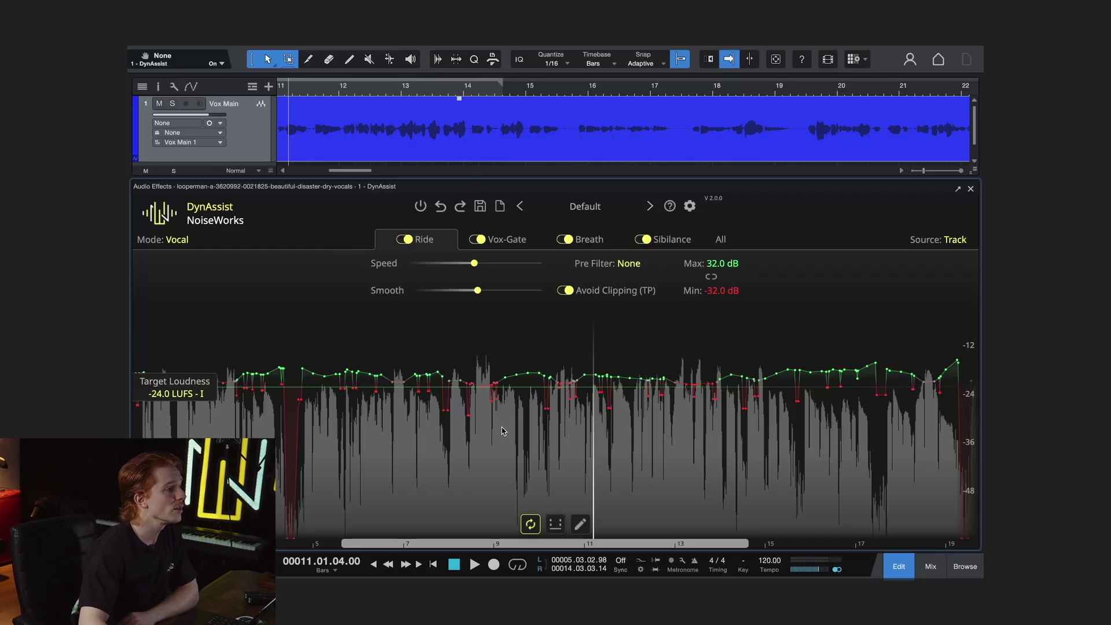
scroll(533, 443, down, 2)
scroll(537, 433, up, 2)
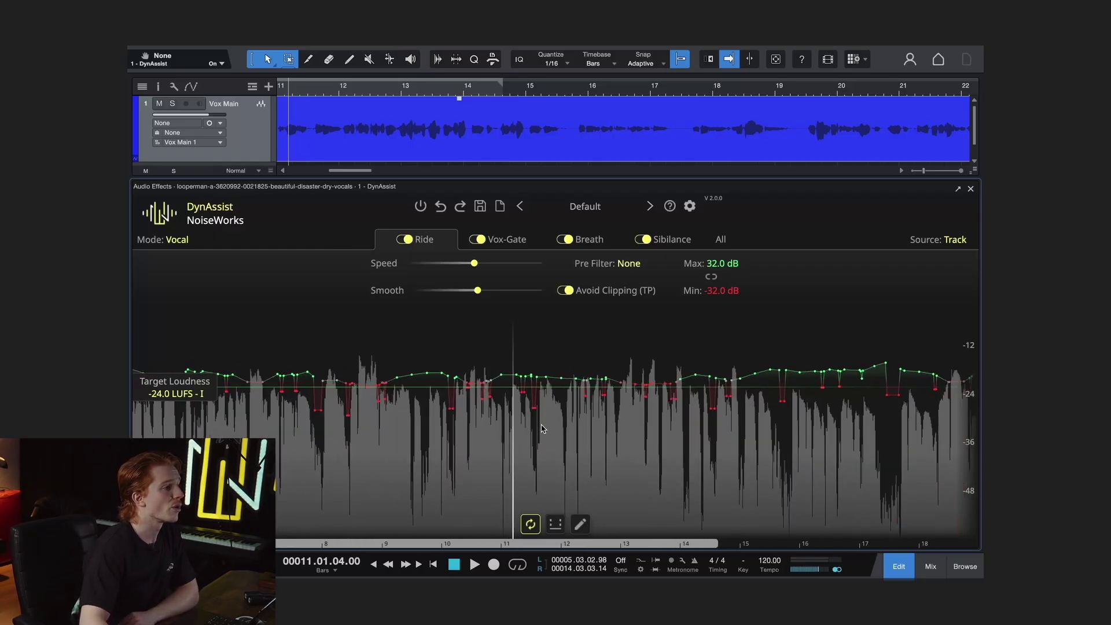
scroll(546, 432, down, 3)
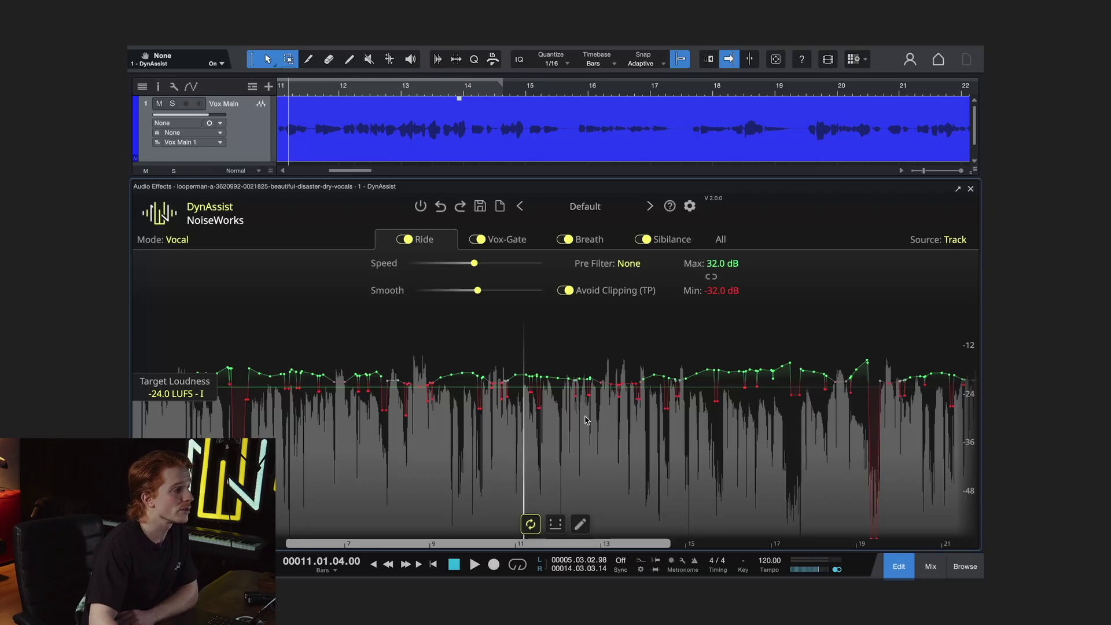
scroll(599, 433, up, 3)
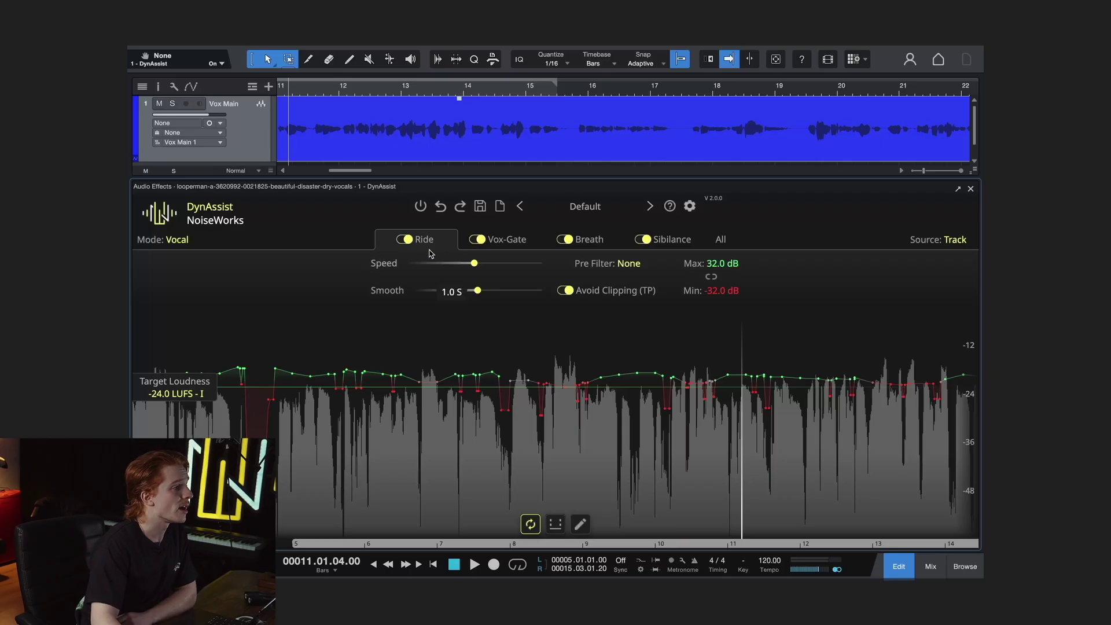
Step: Review the Vox-Gate, Breath and Sibilance settings and the combined overview of all modules, finishing on the Ride settings
click(511, 244)
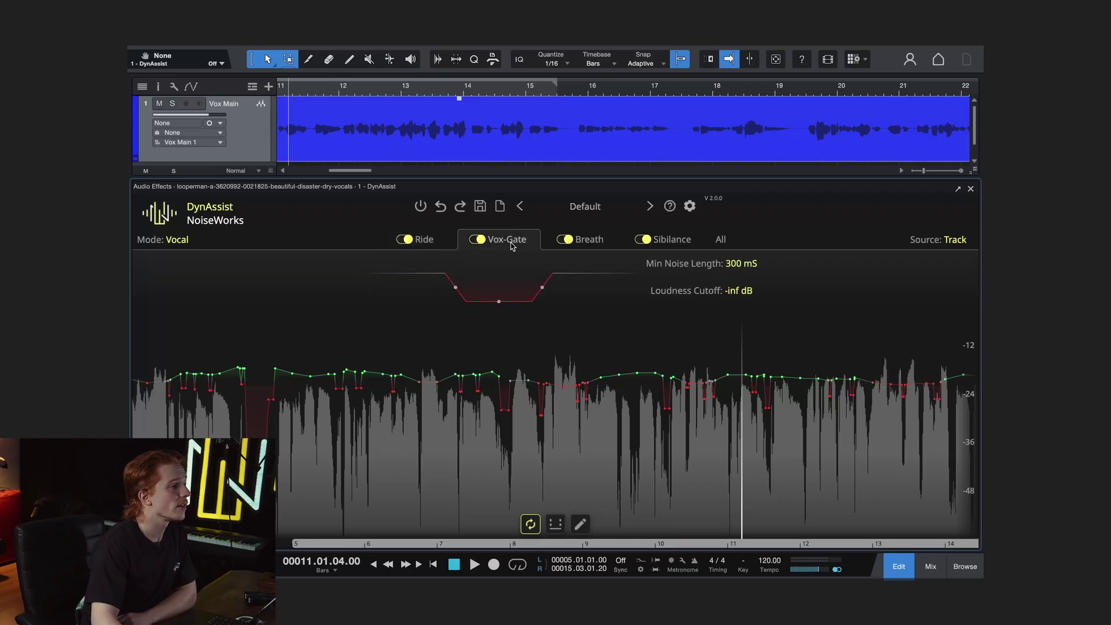
click(592, 242)
click(671, 239)
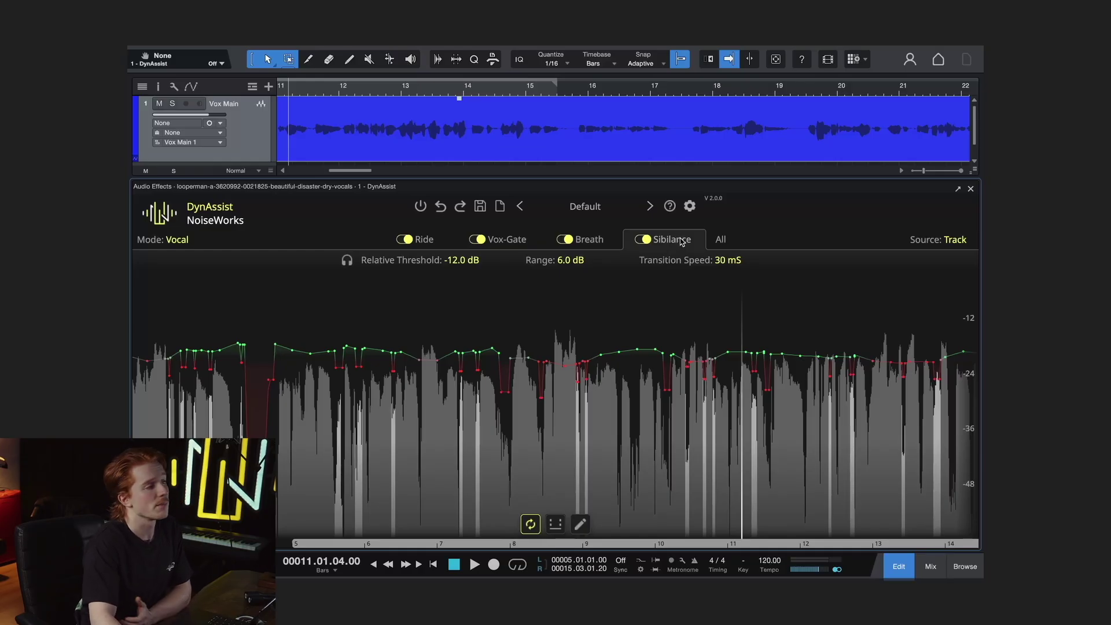
click(721, 241)
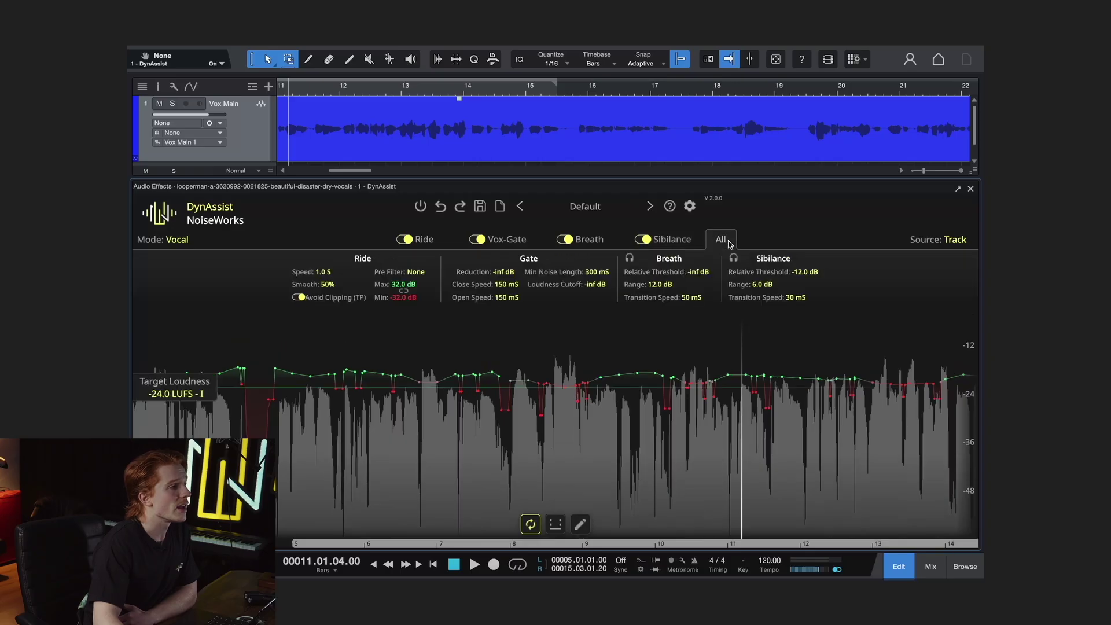
click(434, 241)
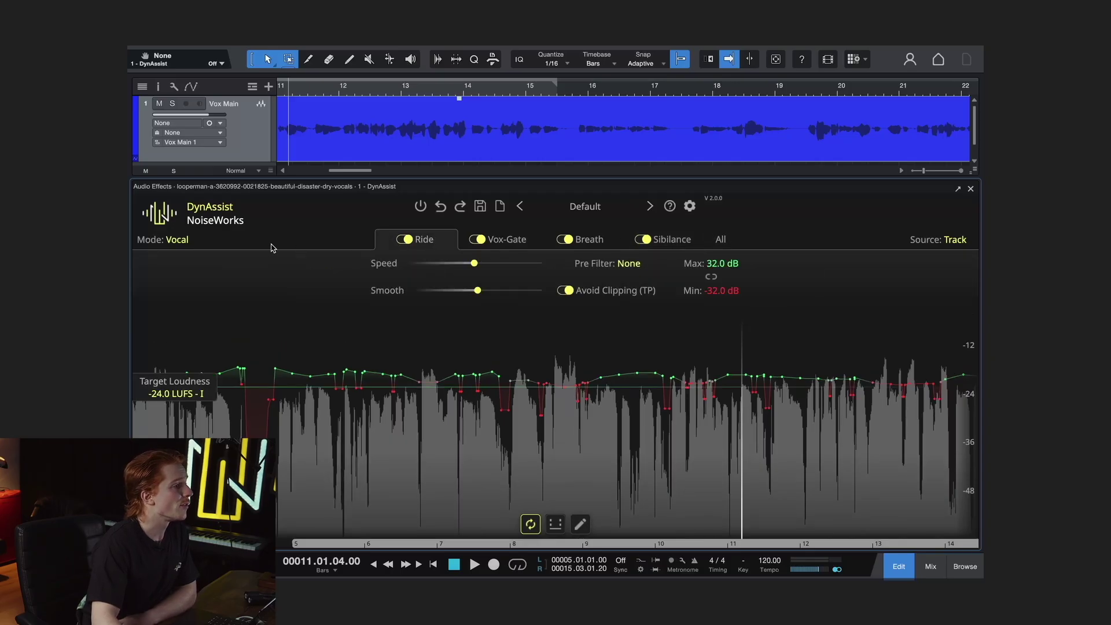
Step: Try Instrument mode, view its Gate settings, and restore Vocal mode
click(180, 240)
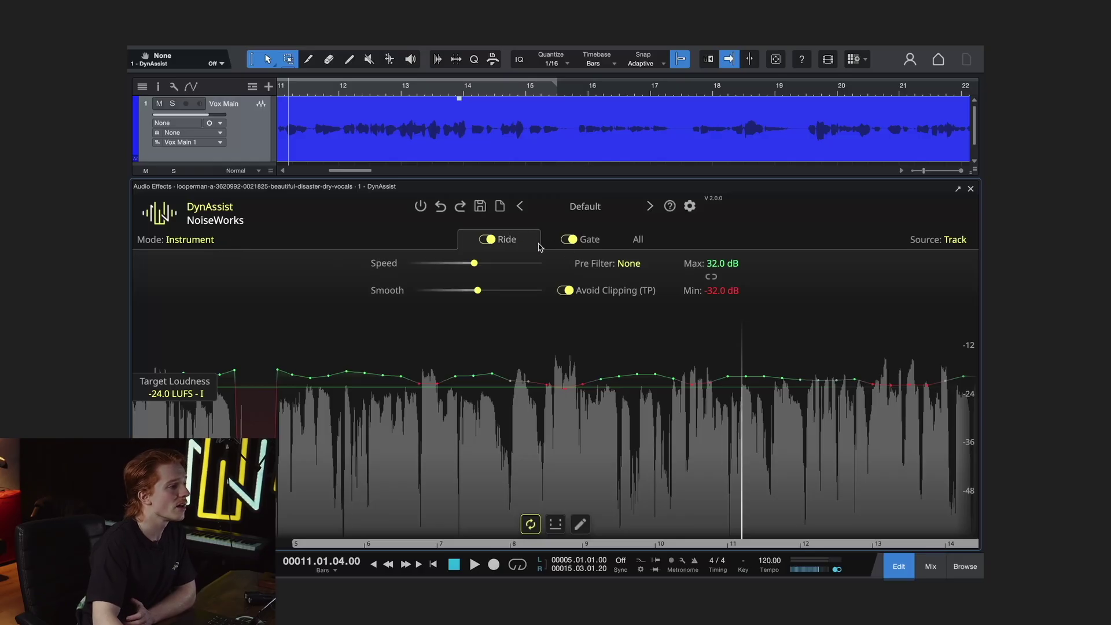
click(579, 237)
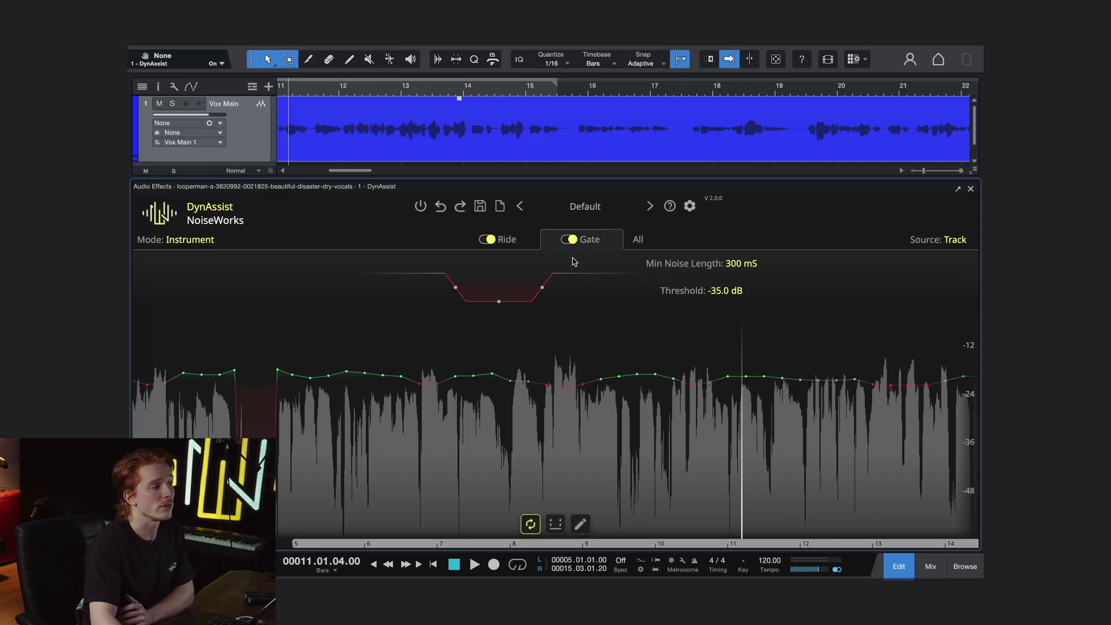
click(208, 241)
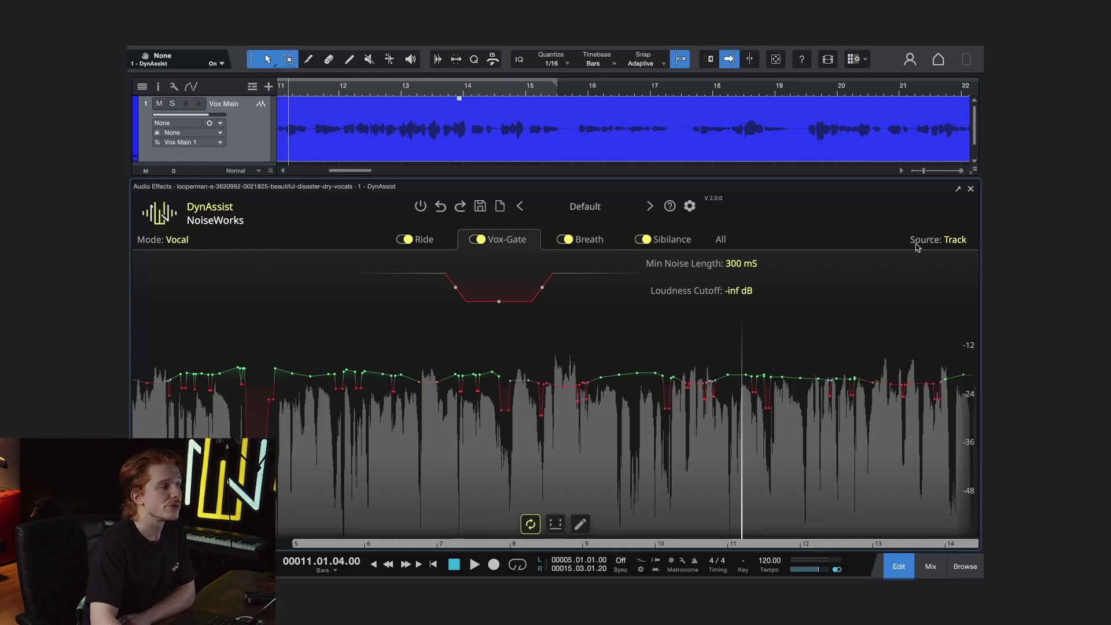
Step: Alternate the analysis source between Clip and Track to compare the two, returning to Track
click(942, 242)
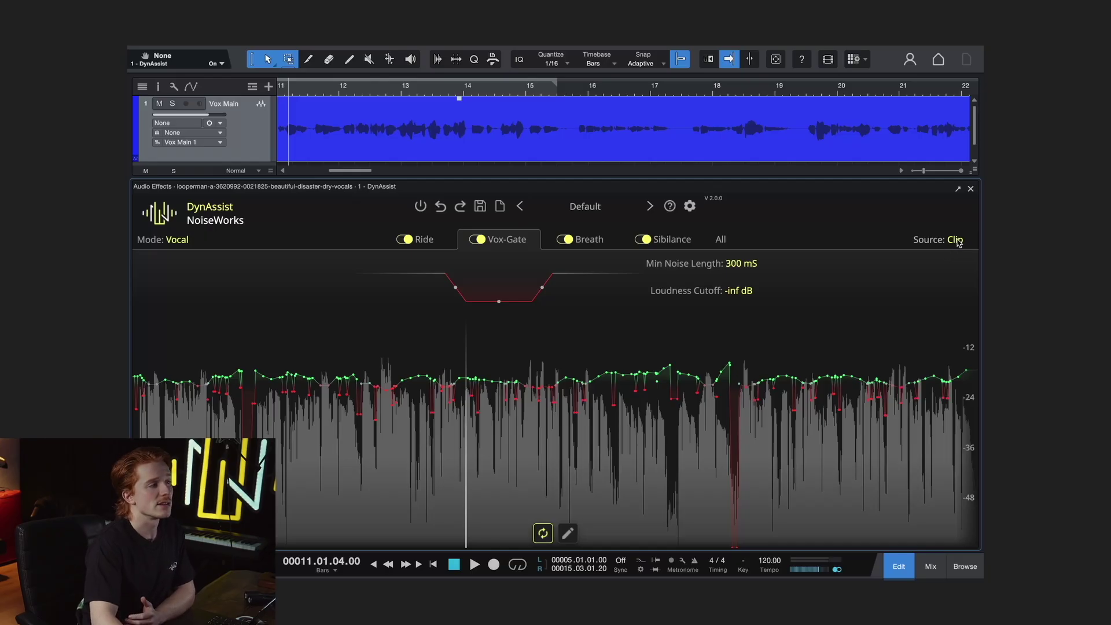
click(955, 239)
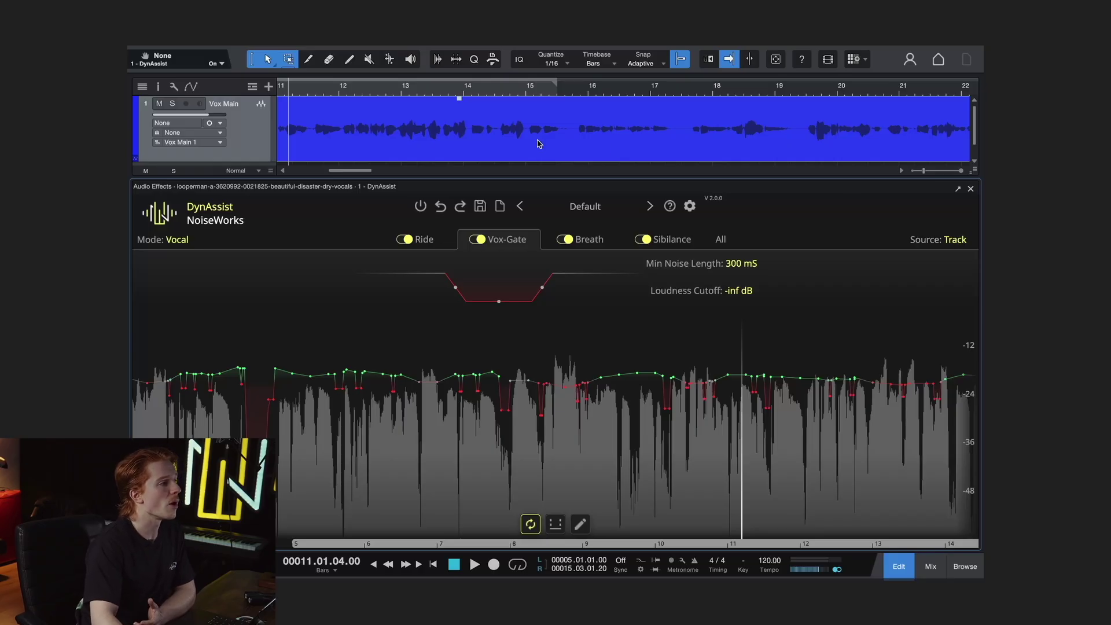
click(956, 241)
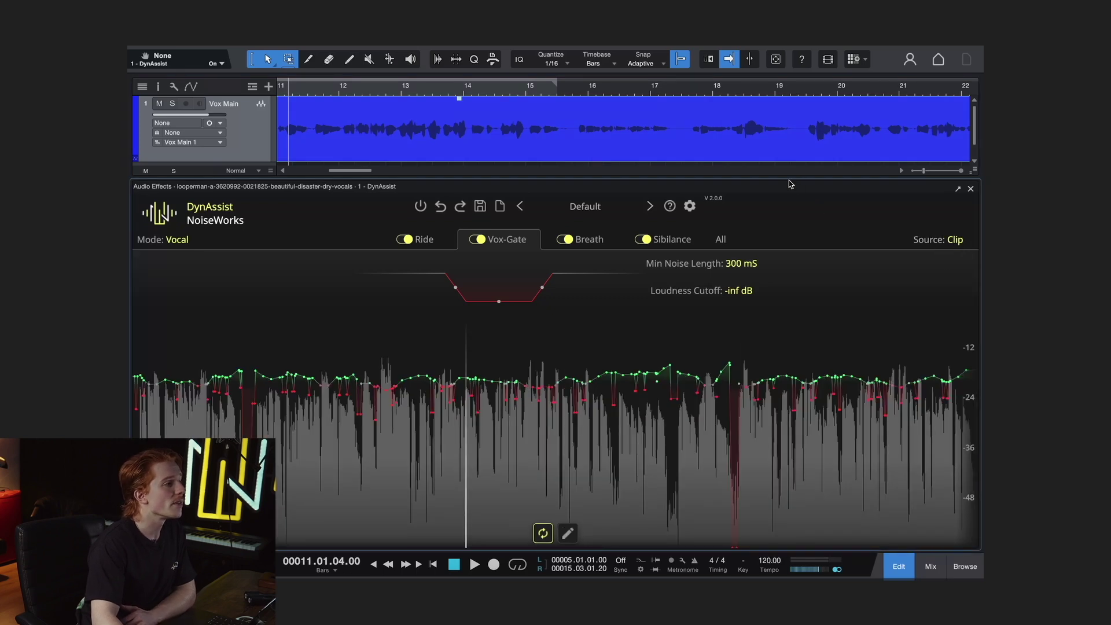
click(769, 150)
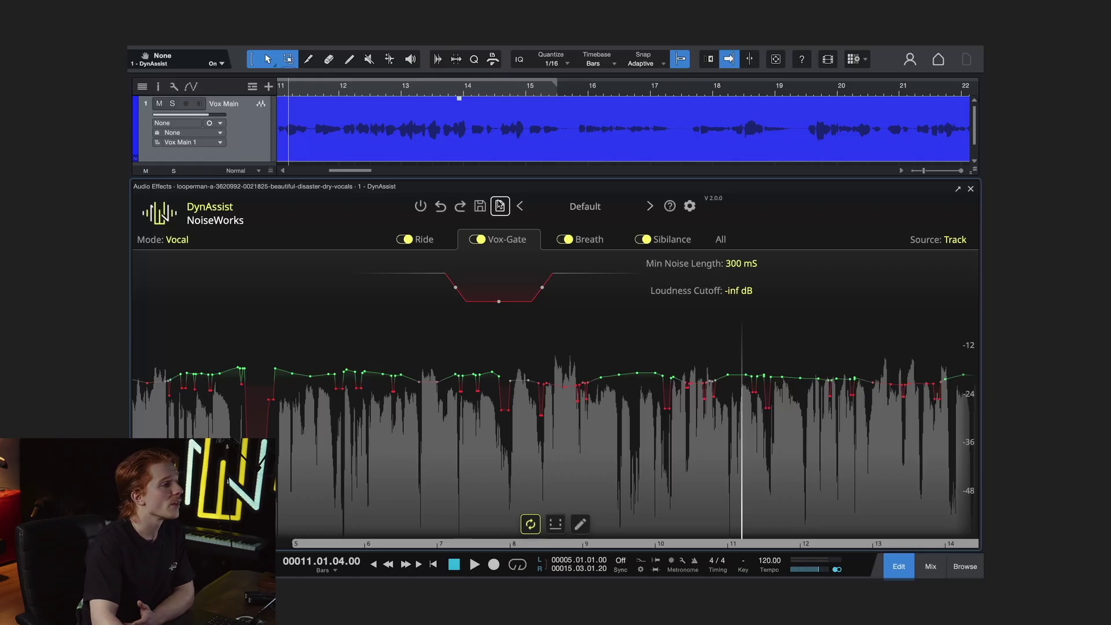
Step: Try the "cool preset" preset, return to Default, and view the preset list
click(515, 207)
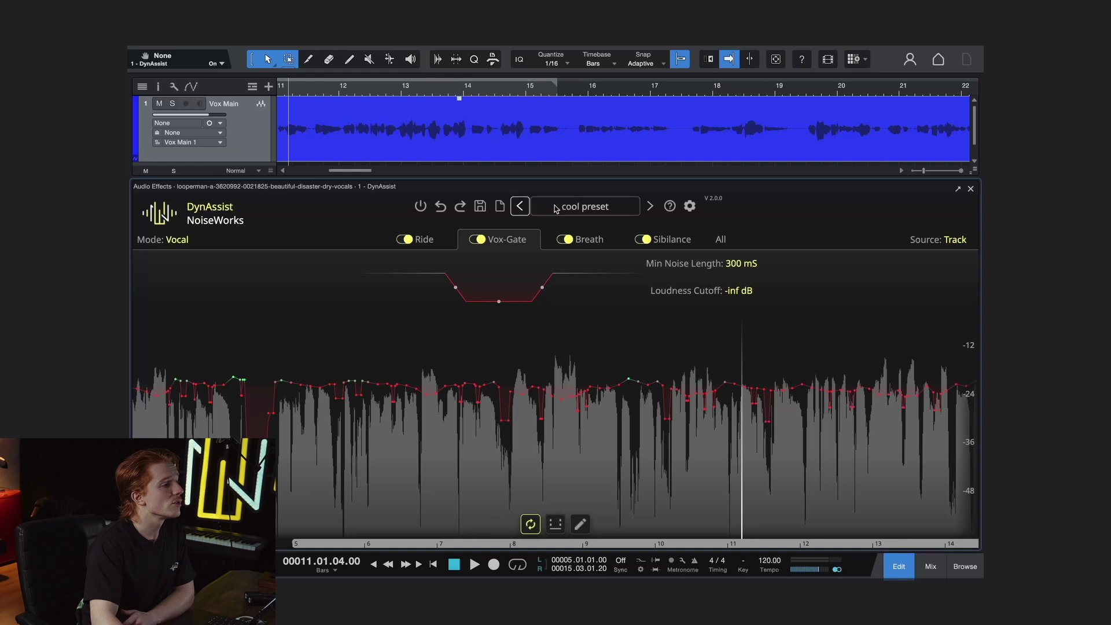
click(647, 207)
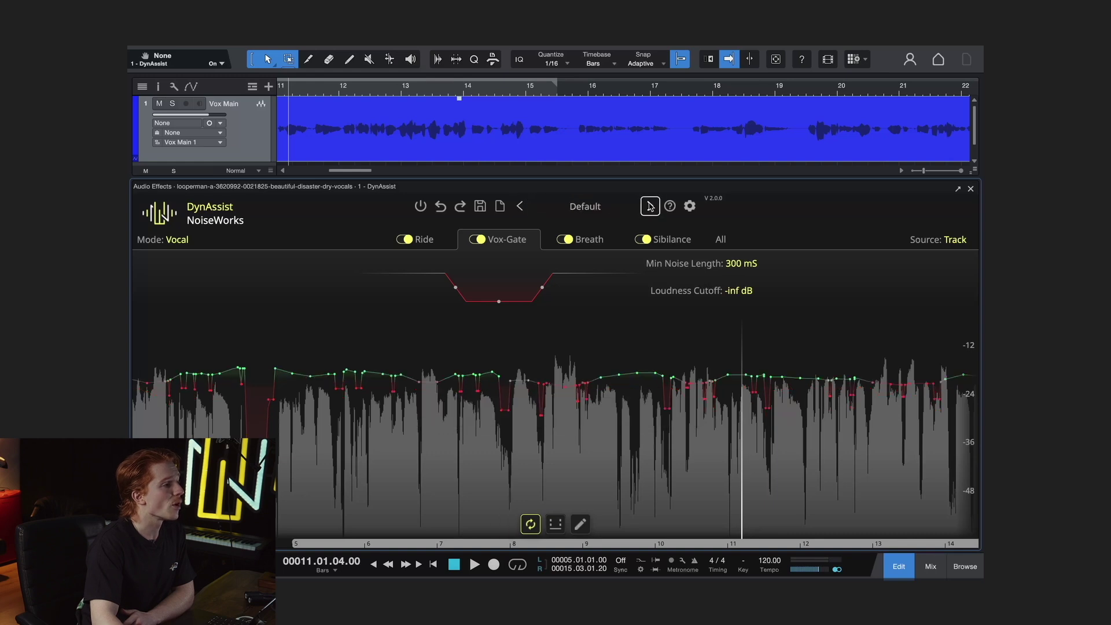
click(602, 207)
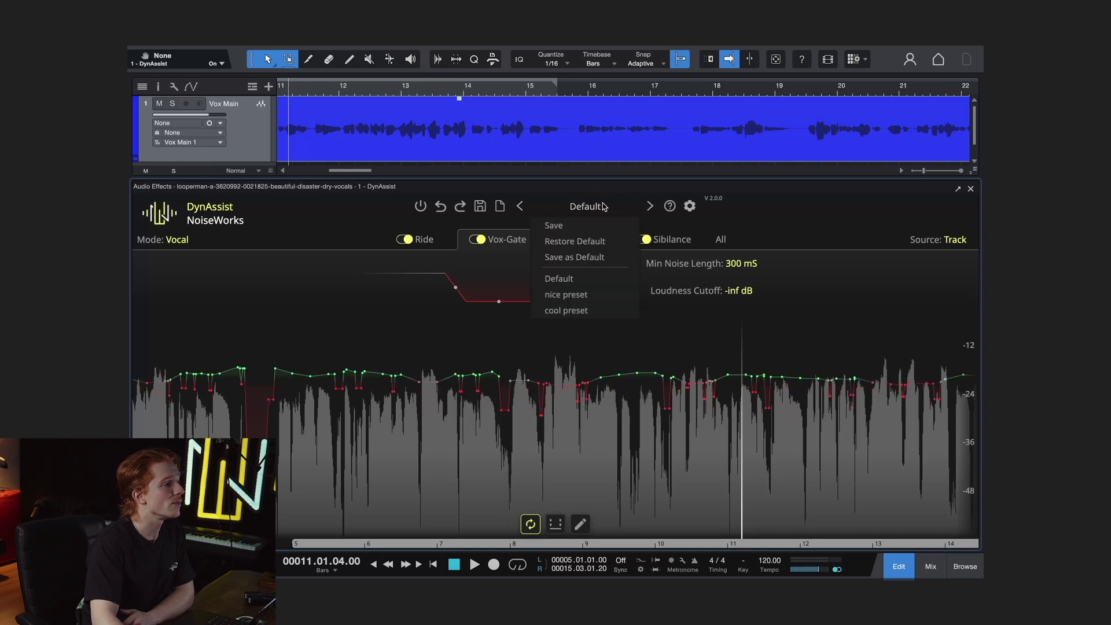
click(603, 207)
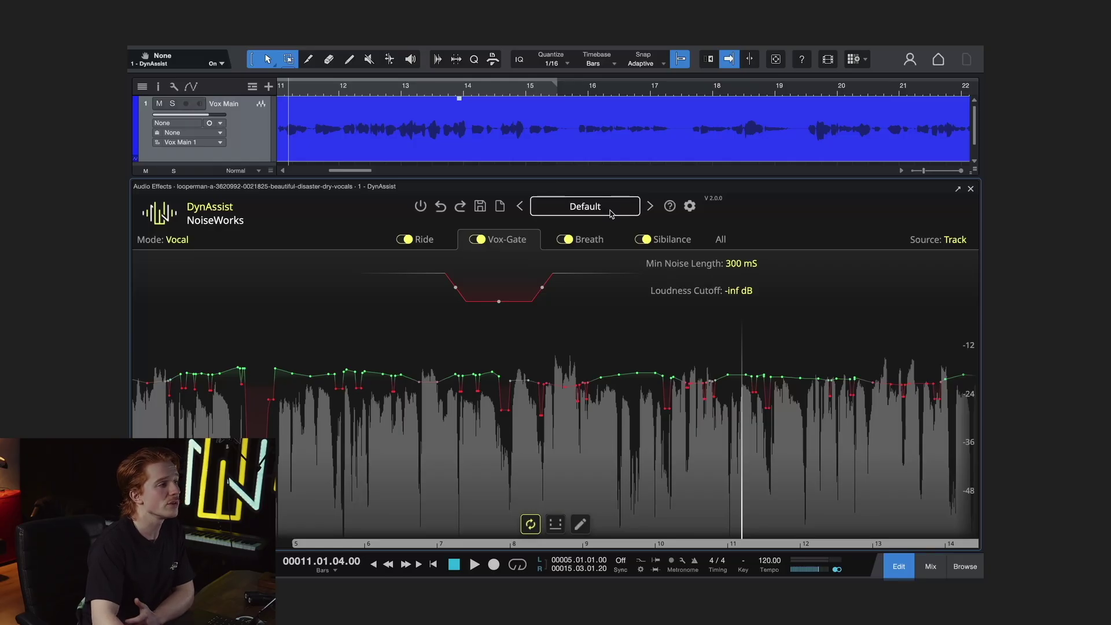
Step: Look through the plug-in settings, including the Tooltips option, and close them
click(690, 206)
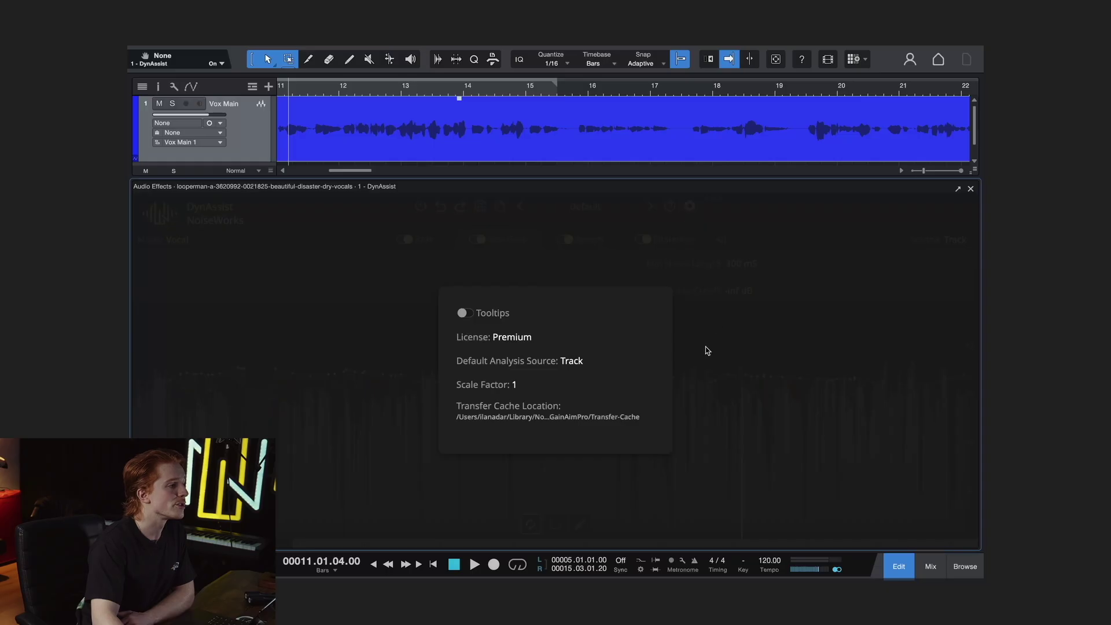
click(466, 314)
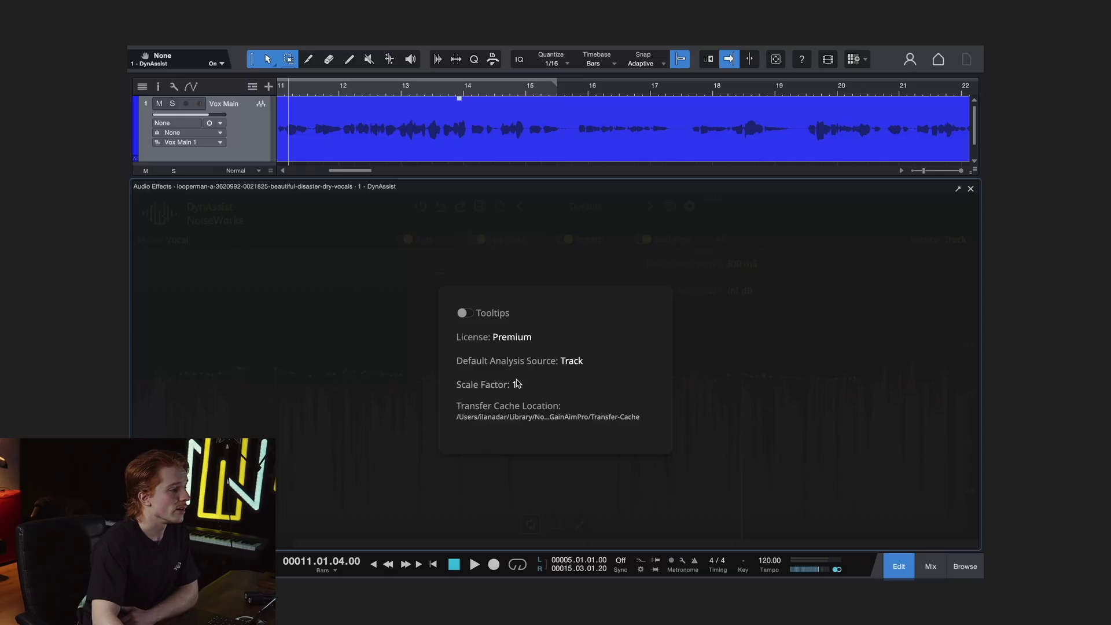
click(737, 272)
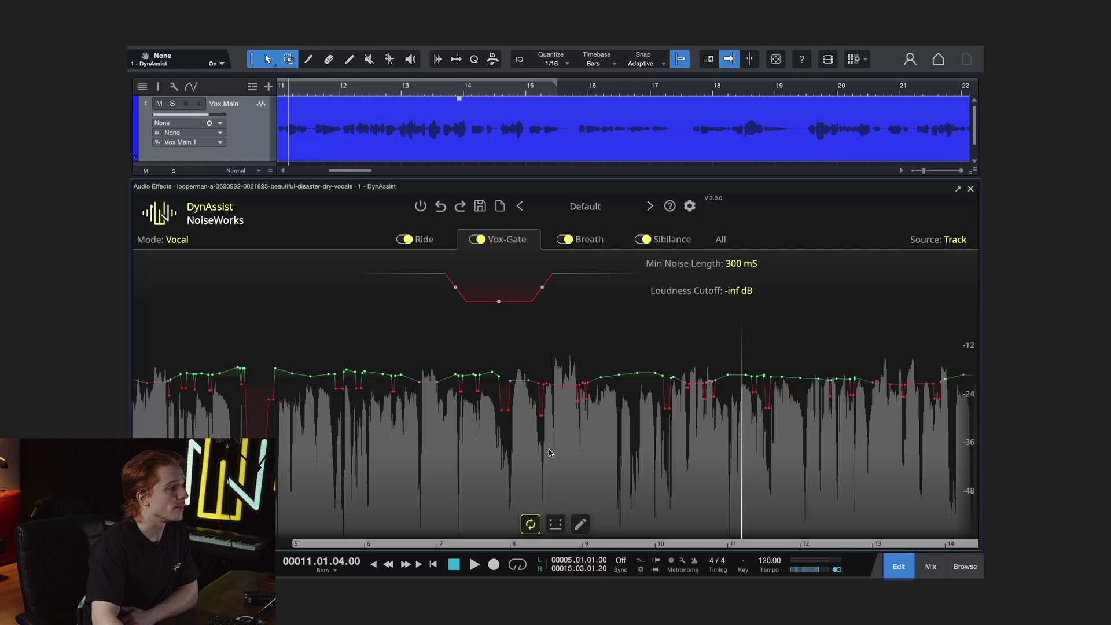
Step: Turn automatic analysis off and back on
click(531, 524)
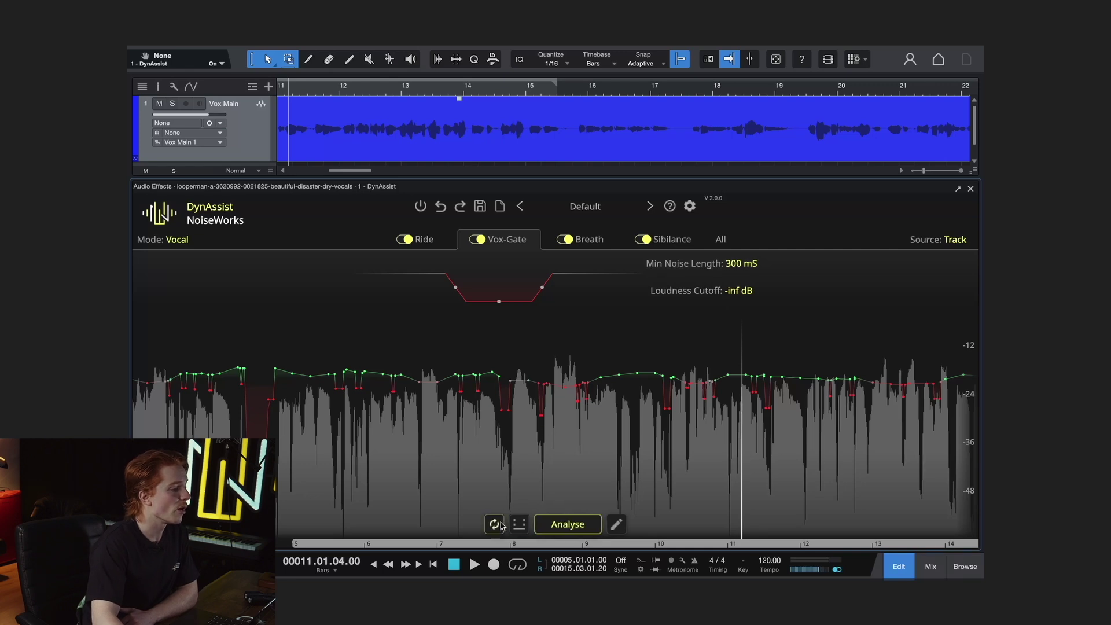
click(536, 523)
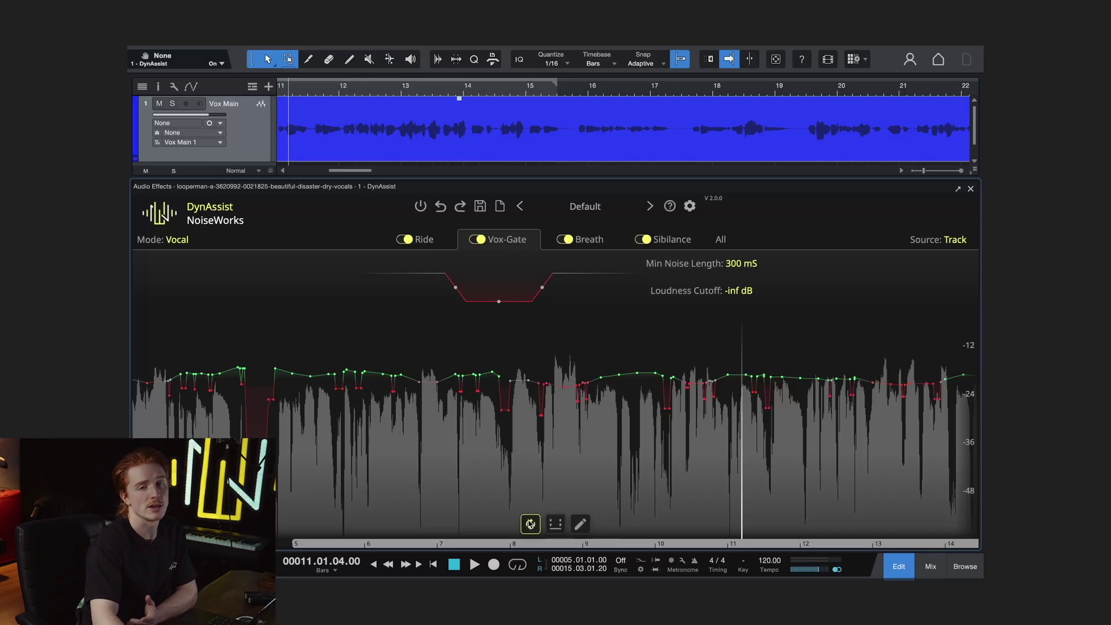
Step: Limit processing to a range from about 5.04.01 to 11.02.04, and switch the range limit off with the range kept
click(554, 523)
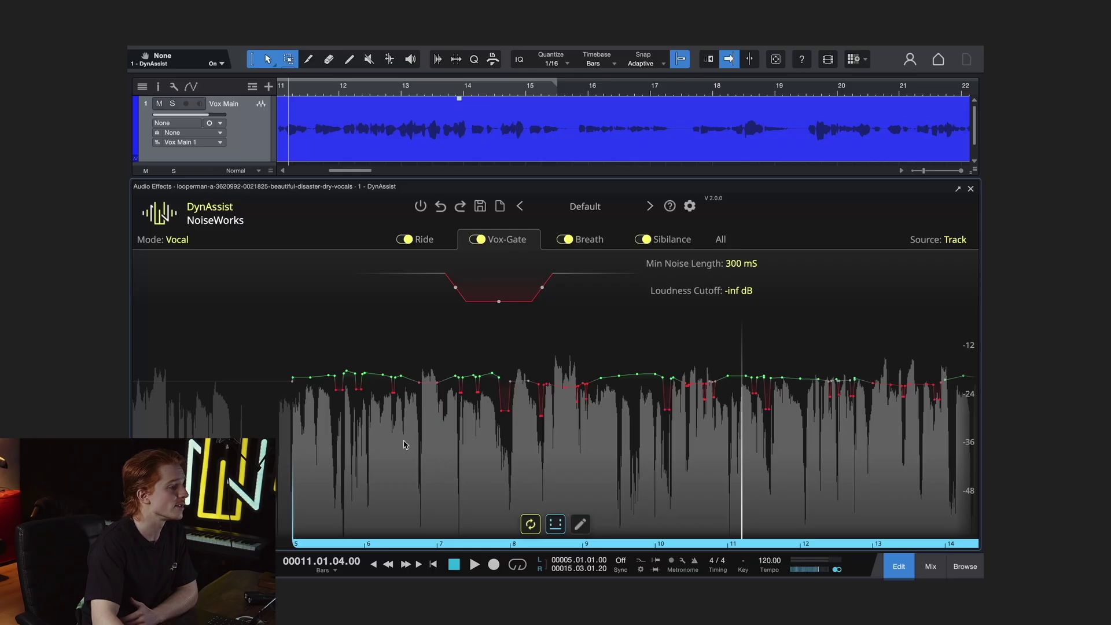
drag(354, 437, 759, 397)
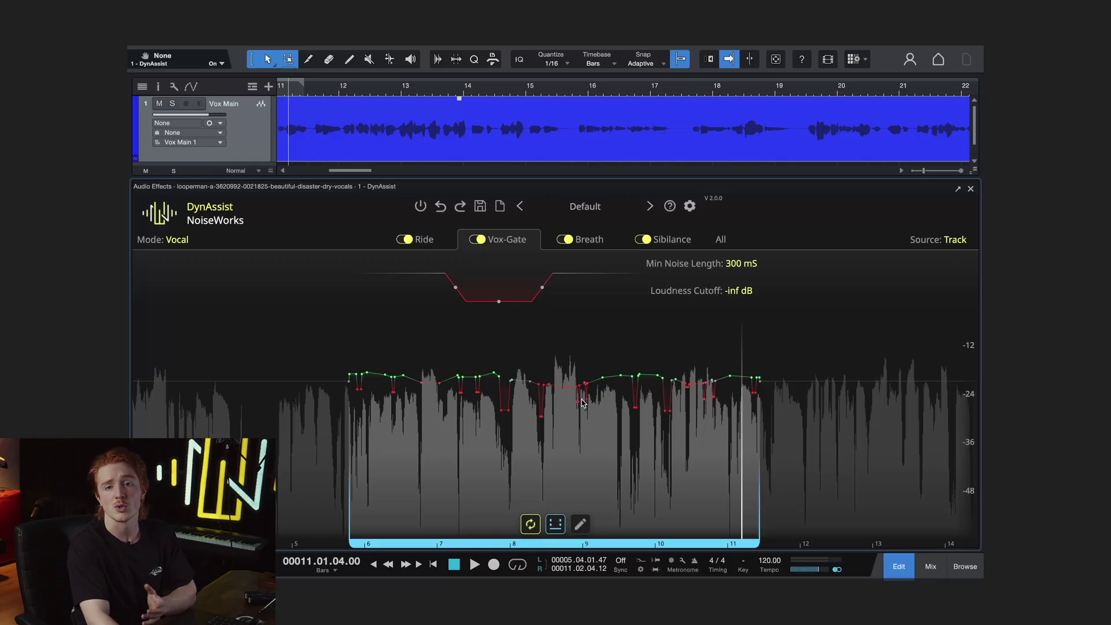
click(556, 524)
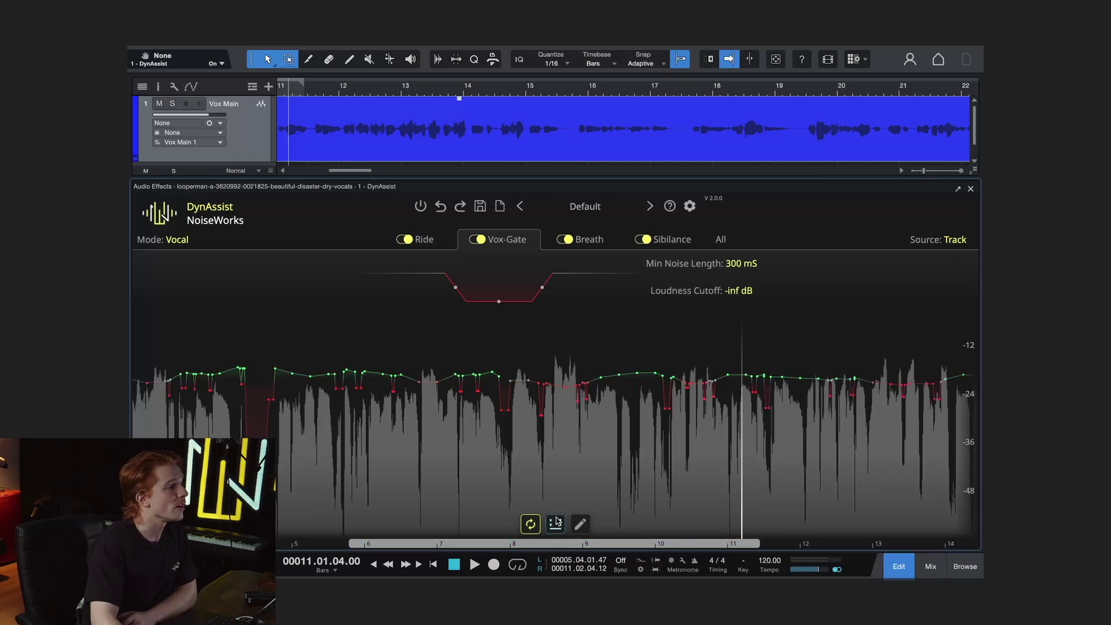
Step: Open the gain curve for manual editing and select its points between about bars 8 and 11
click(580, 525)
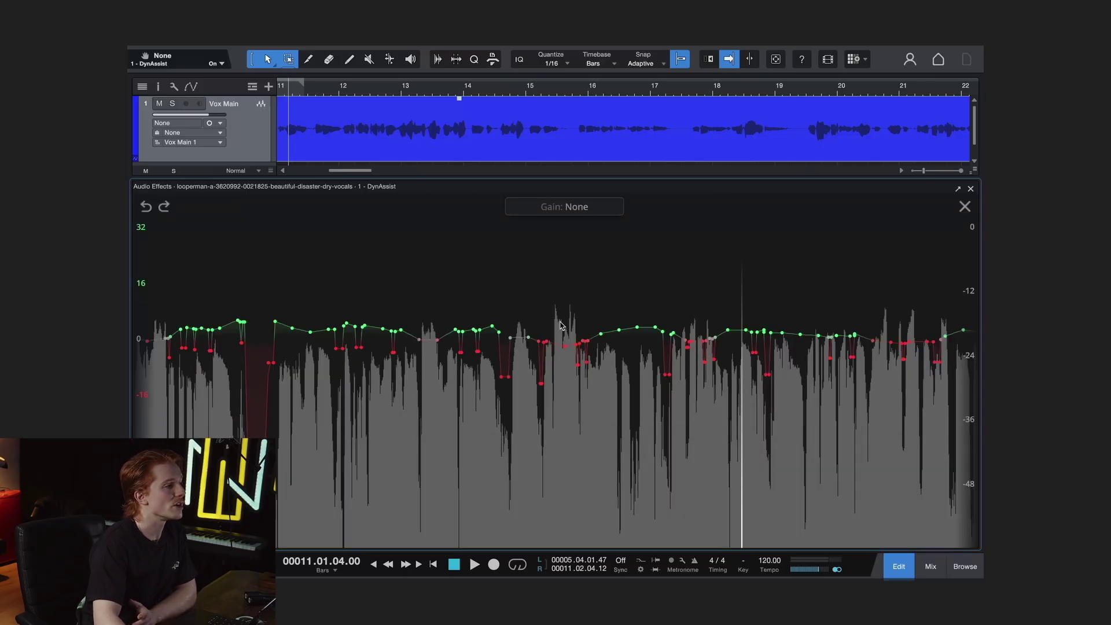
drag(561, 323, 651, 362)
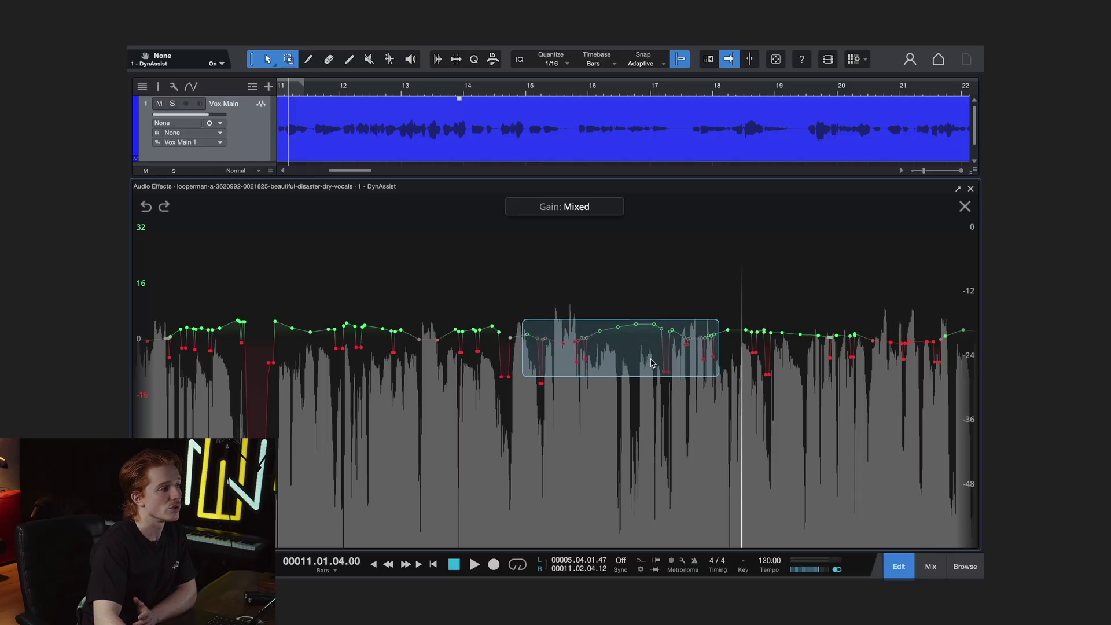